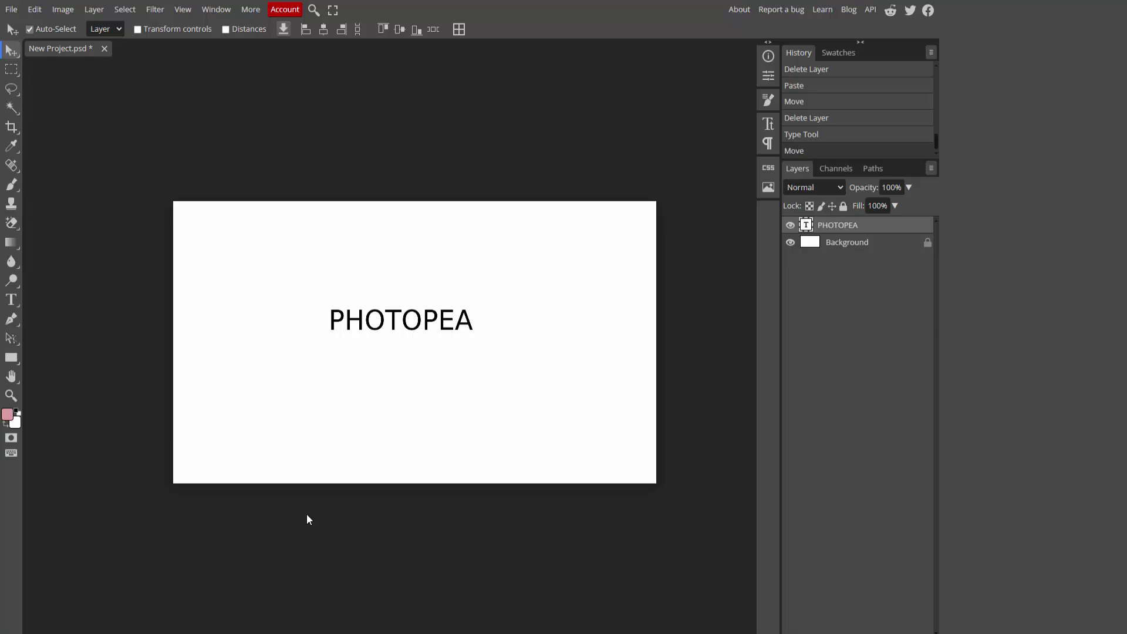
- Nudge the black PHOTOPEA text layer slightly up, then right toward the canvas centre
{"action": "left_click", "coordinate": [307, 519]}
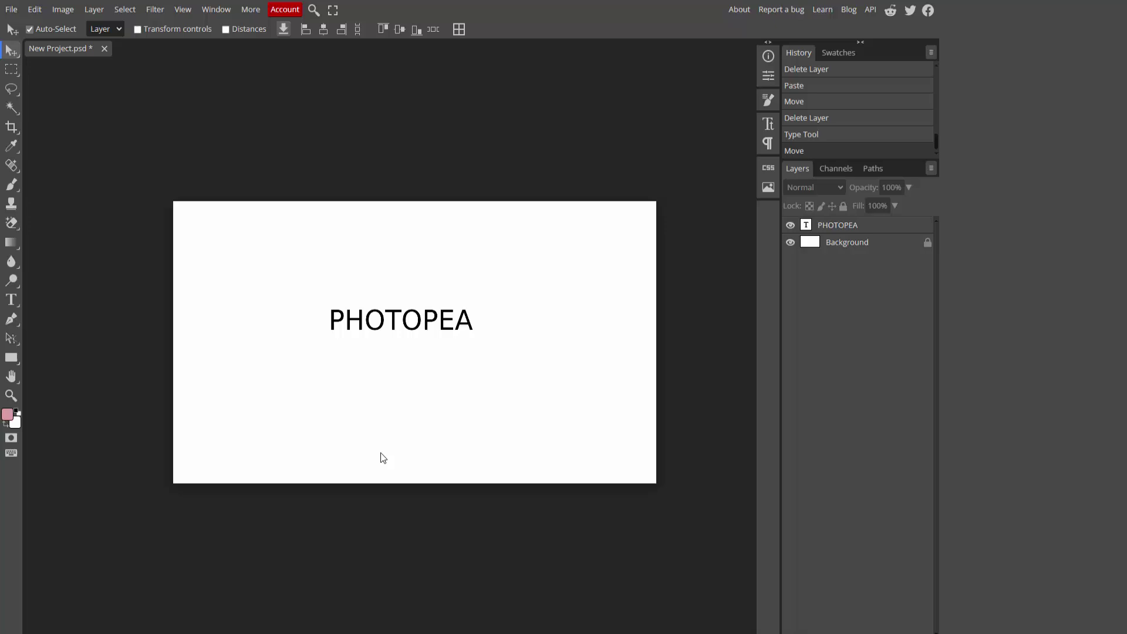
{"action": "left_click_drag", "start_coordinate": [407, 329], "coordinate": [409, 322]}
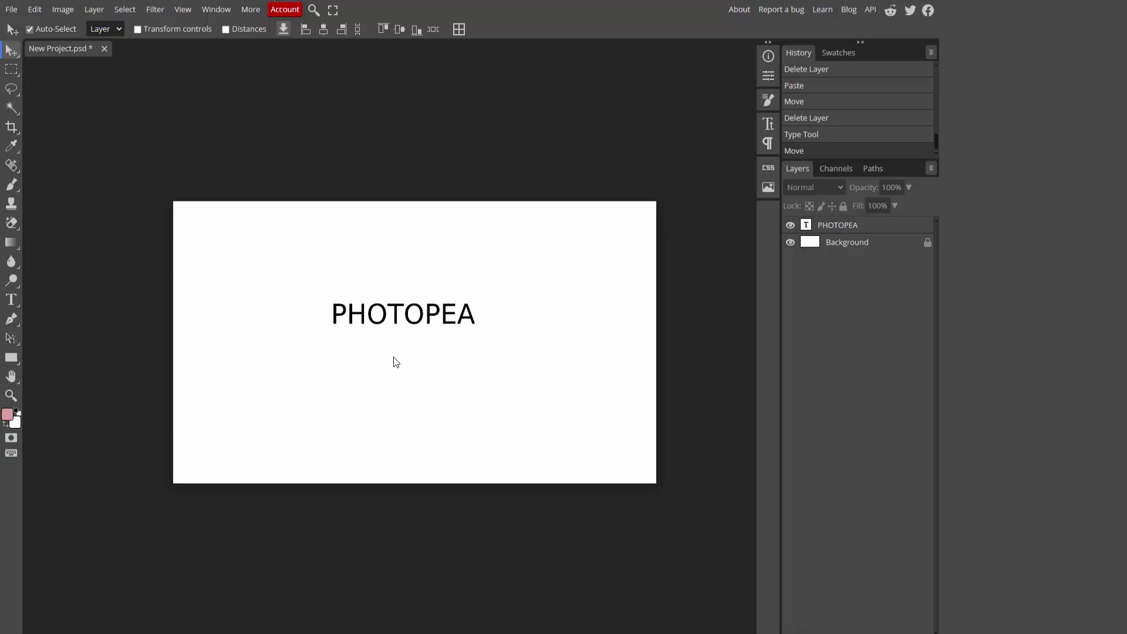
{"action": "left_click_drag", "start_coordinate": [441, 321], "coordinate": [471, 324]}
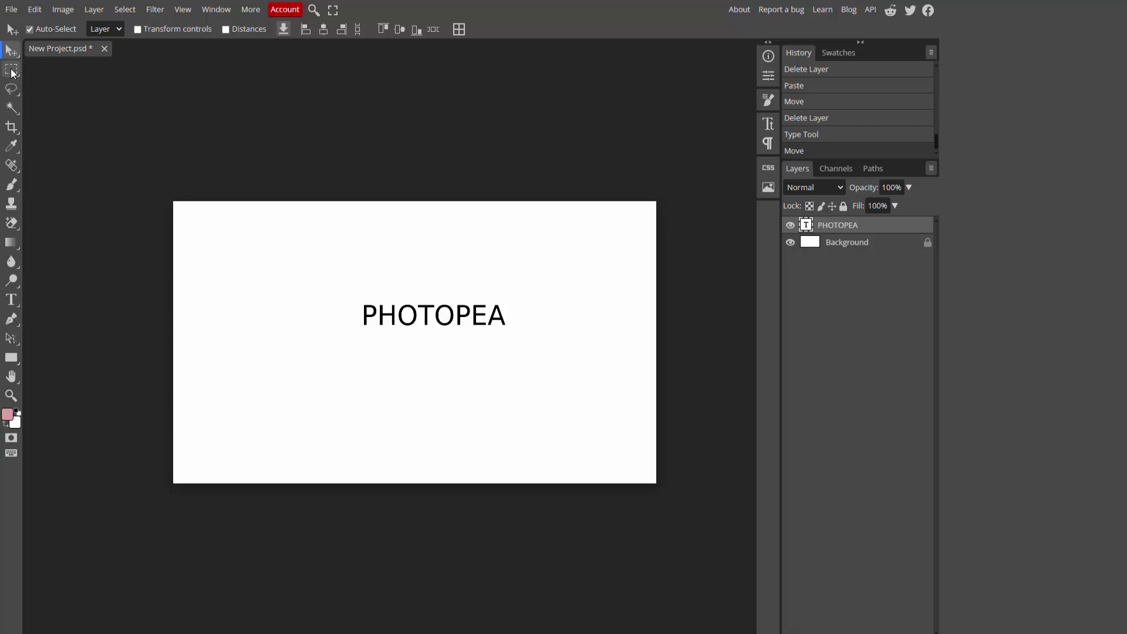
- Select all PHOTOPEA letters, set the text colour to red, and commit the edit
{"action": "left_click", "coordinate": [11, 301]}
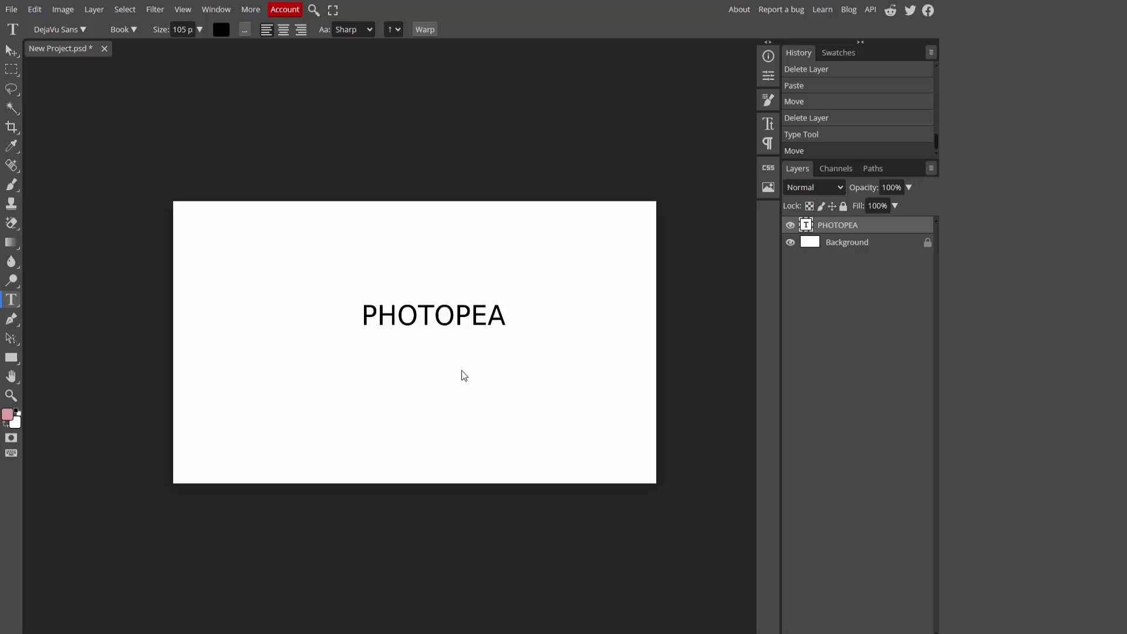
{"action": "left_click", "coordinate": [444, 317]}
{"action": "key", "text": "ctrl+a"}
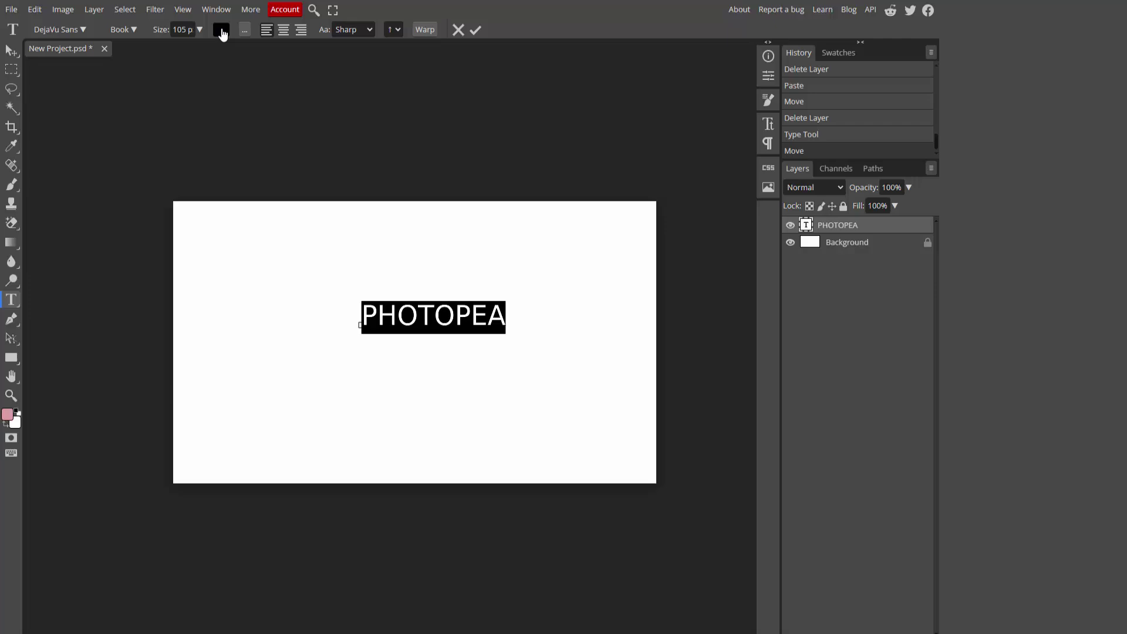
{"action": "left_click", "coordinate": [221, 28]}
{"action": "left_click", "coordinate": [224, 129]}
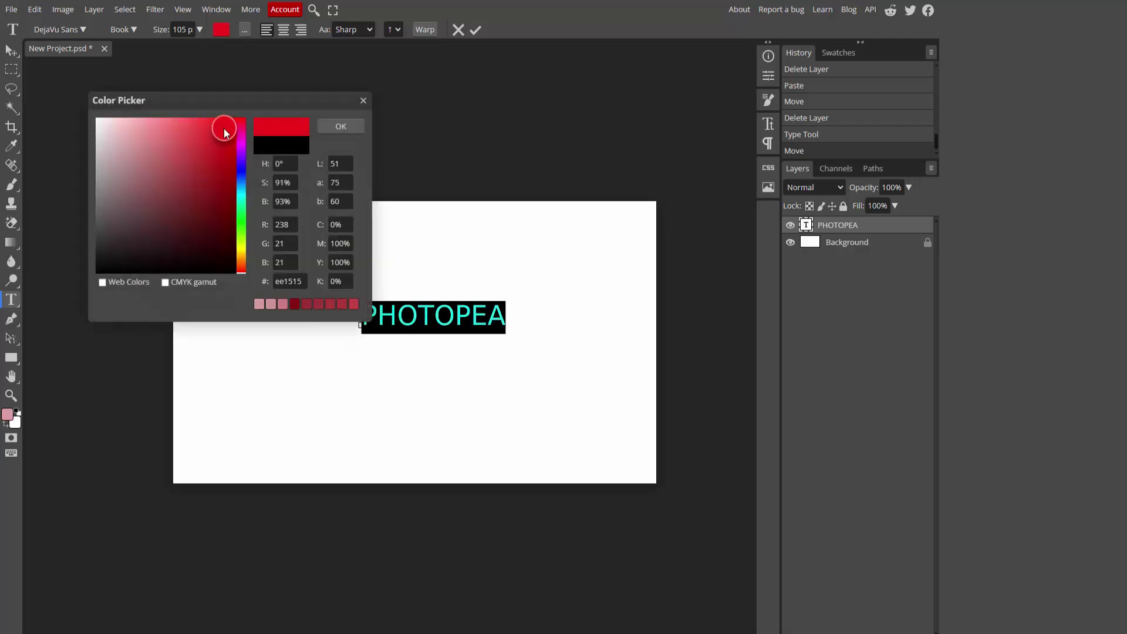
{"action": "left_click", "coordinate": [340, 129]}
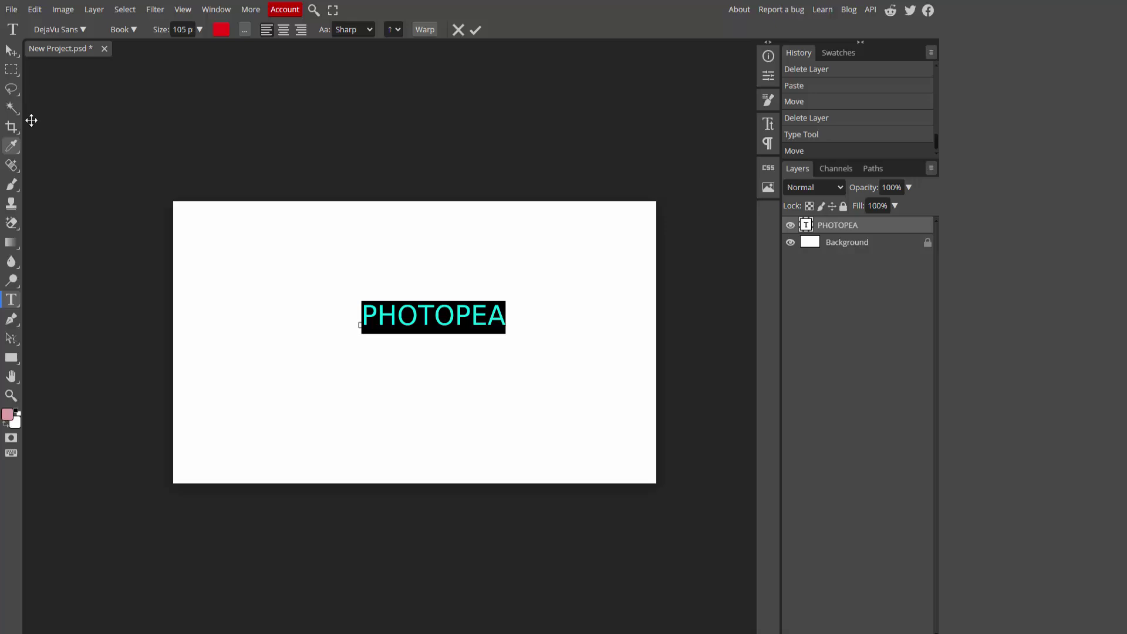
{"action": "left_click", "coordinate": [477, 28]}
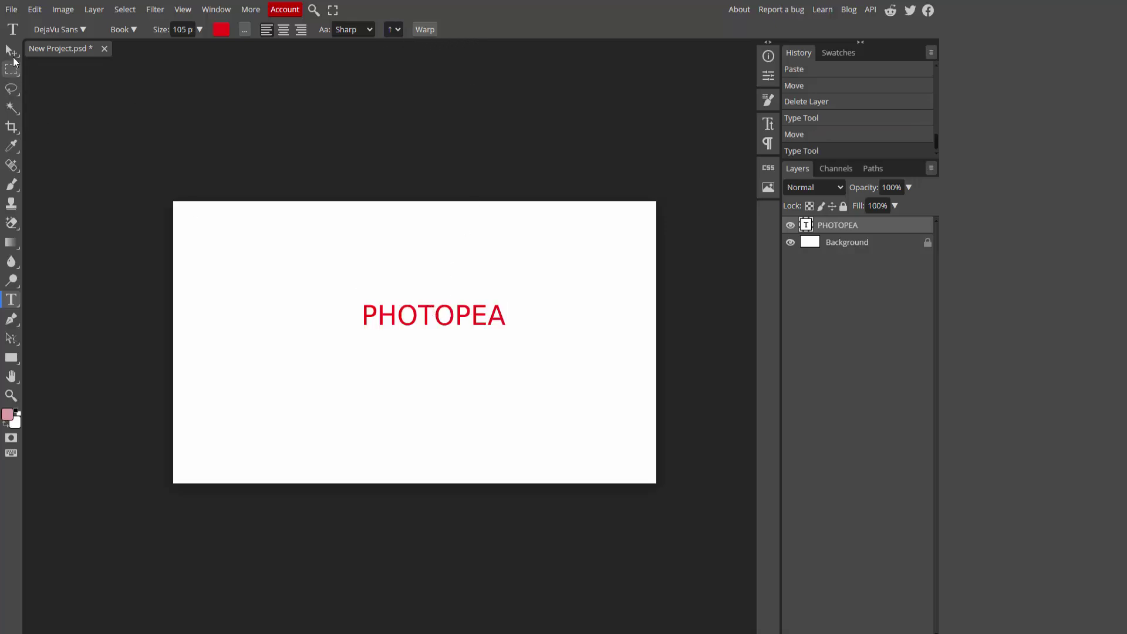
- Select all PHOTOPEA letters, change the text colour to a lighter blue, and commit
{"action": "left_click", "coordinate": [422, 314]}
{"action": "key", "text": "ctrl+a"}
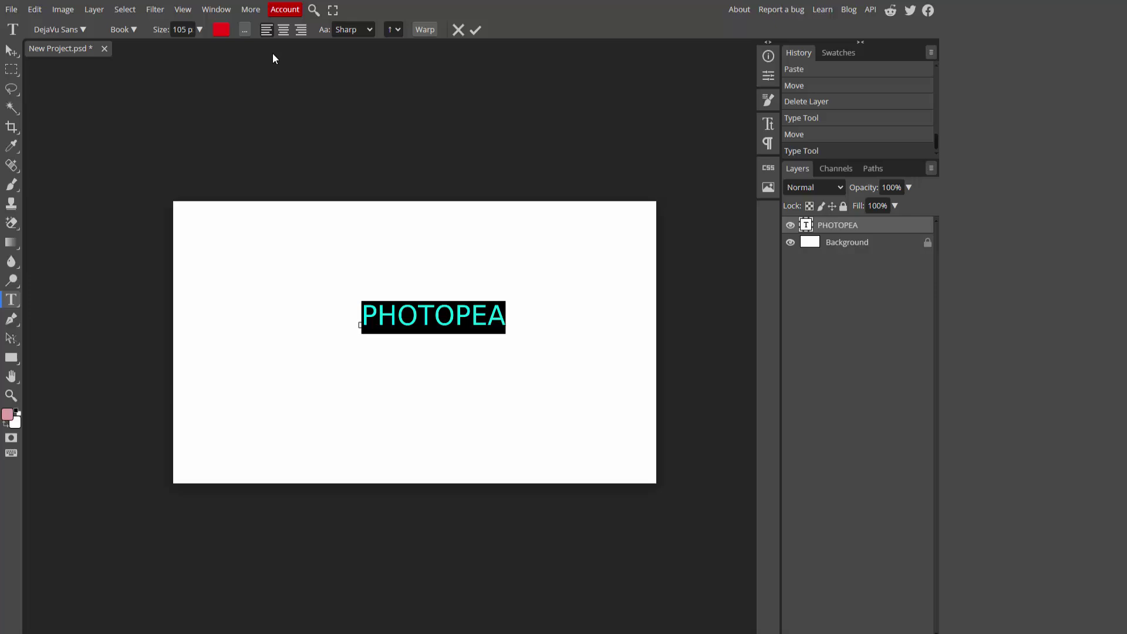
{"action": "left_click", "coordinate": [221, 30]}
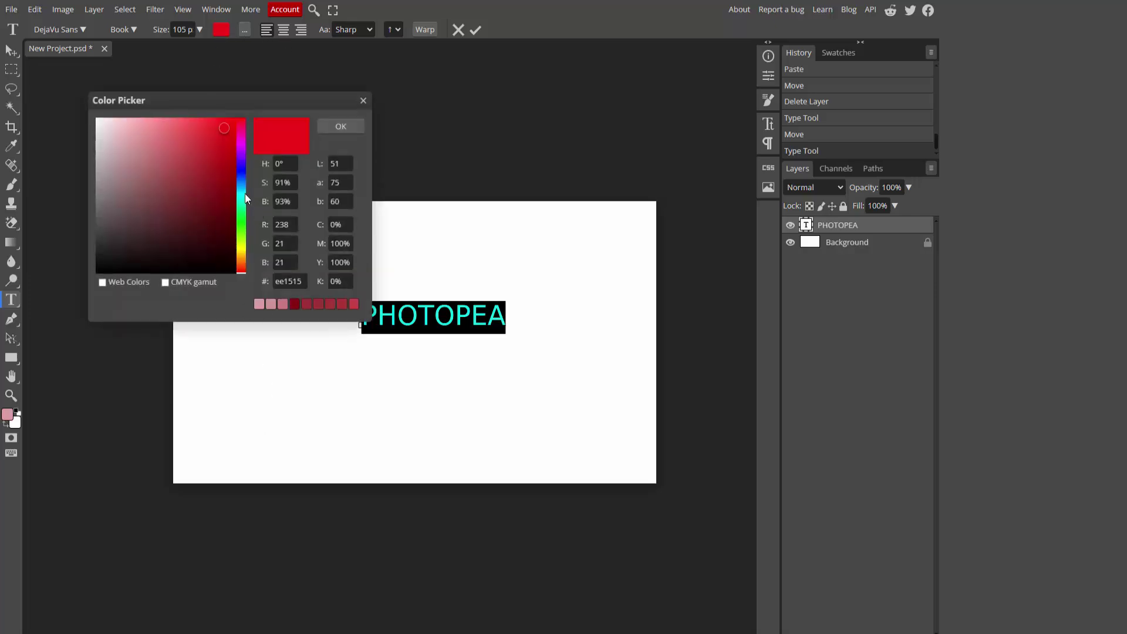
{"action": "left_click_drag", "start_coordinate": [246, 194], "coordinate": [248, 182]}
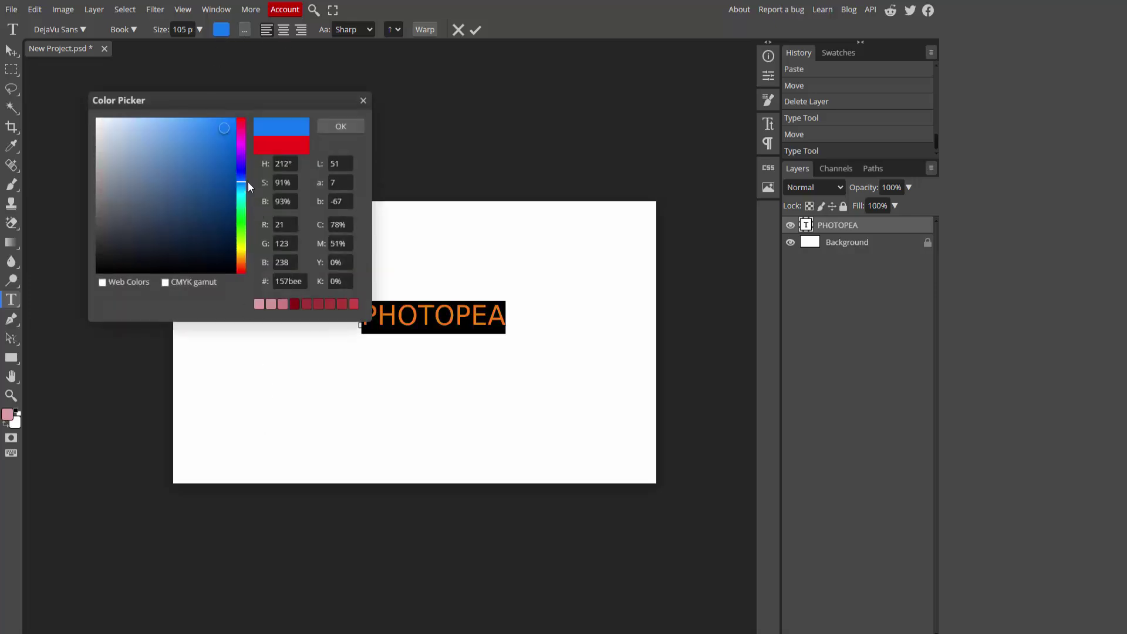
{"action": "left_click", "coordinate": [198, 125]}
{"action": "left_click", "coordinate": [331, 125]}
{"action": "left_click", "coordinate": [475, 31]}
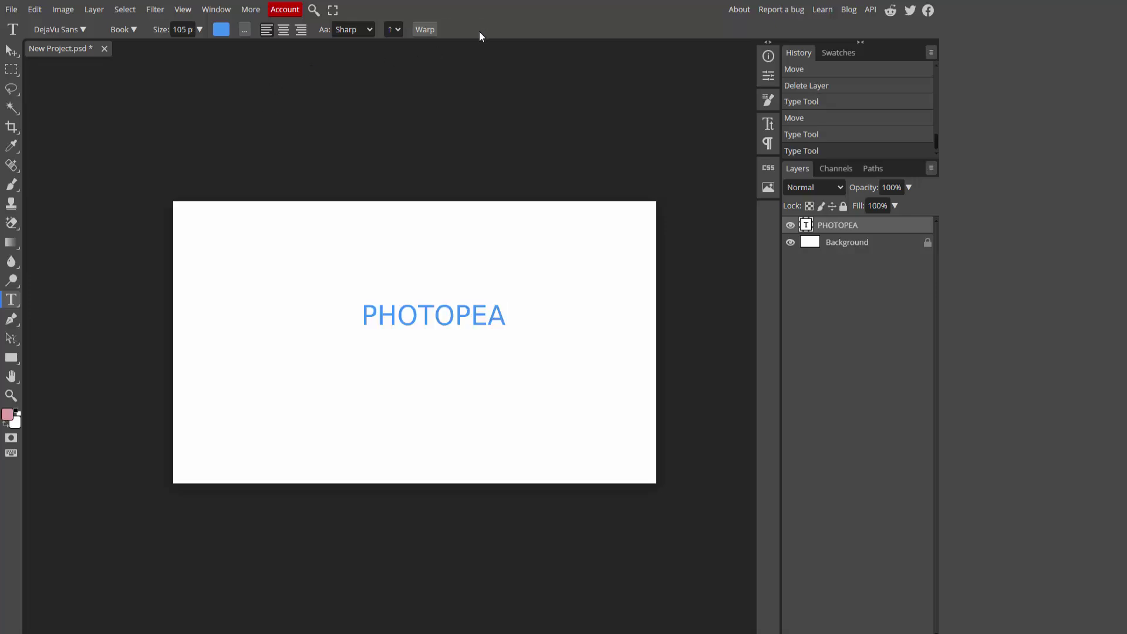
- Move the blue PHOTOPEA word lower-left and free-transform it to about 189% size
{"action": "left_click", "coordinate": [11, 50]}
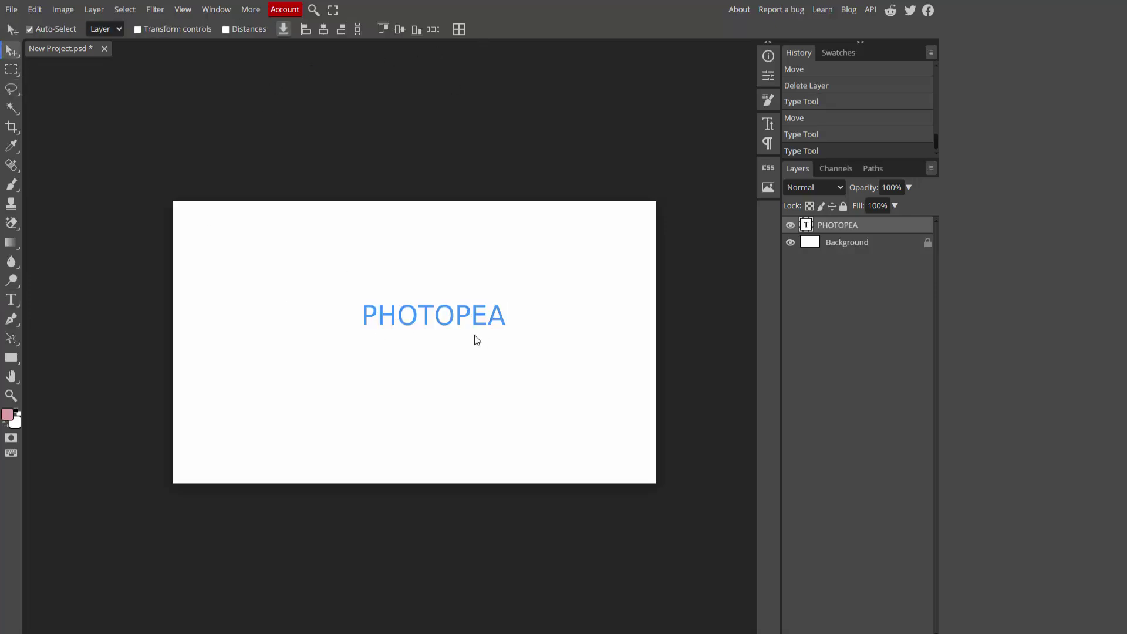
{"action": "left_click_drag", "start_coordinate": [459, 326], "coordinate": [352, 378]}
{"action": "key", "text": "ctrl+t"}
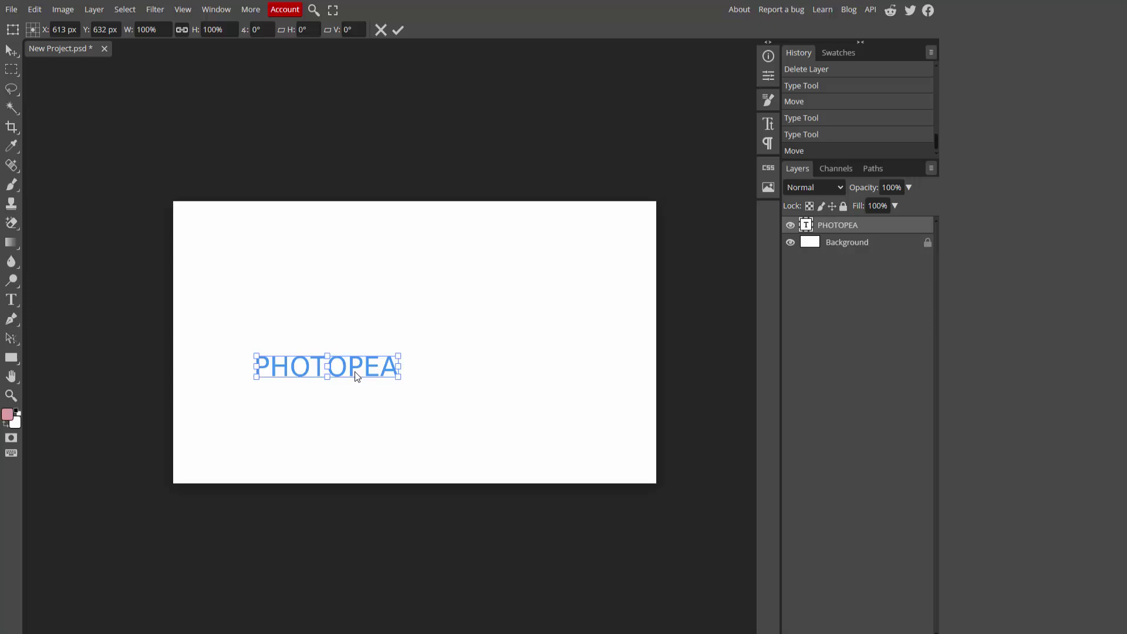
{"action": "left_click_drag", "start_coordinate": [401, 356], "coordinate": [595, 278]}
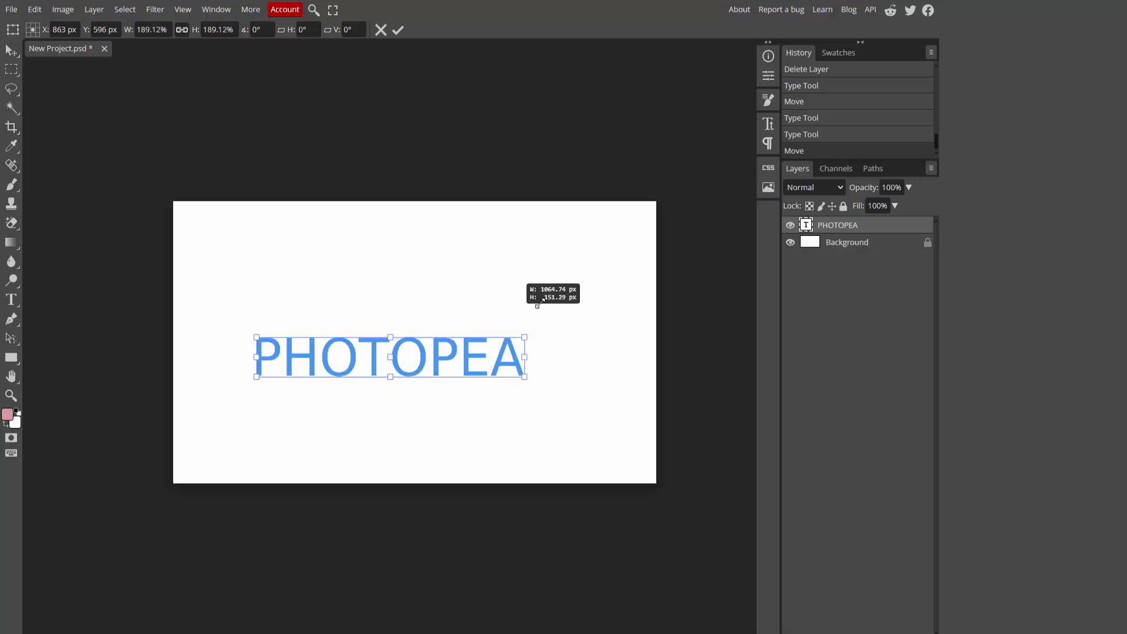